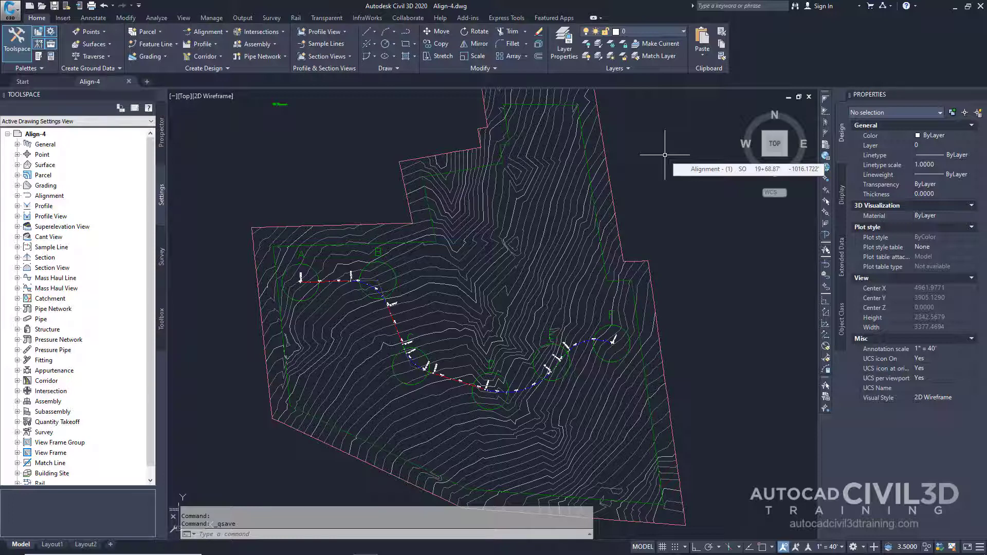
Step: Set DYNPROMPT to 1 and leave Object Snap switched off after toggling it
key(Escape)
key(Escape)
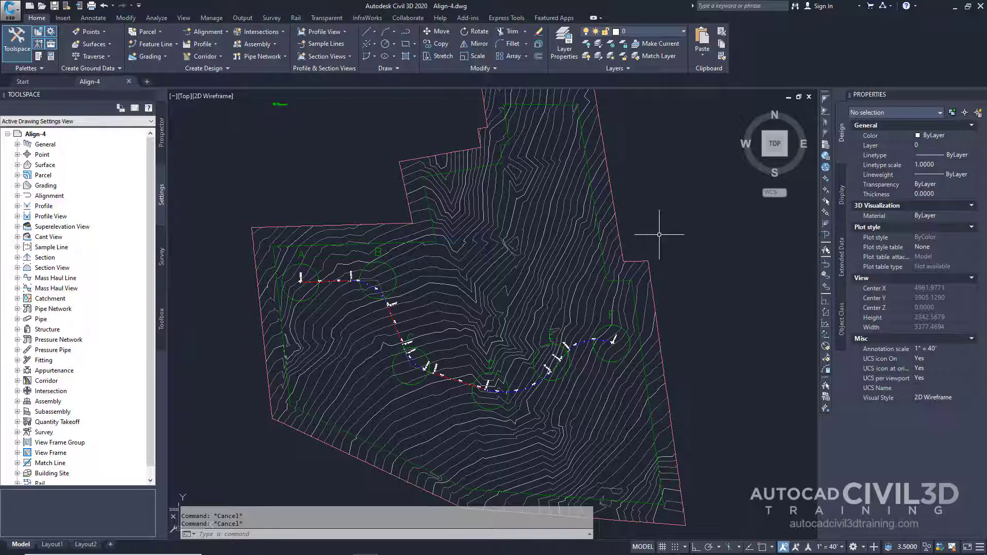
text(DYNPROMPT)
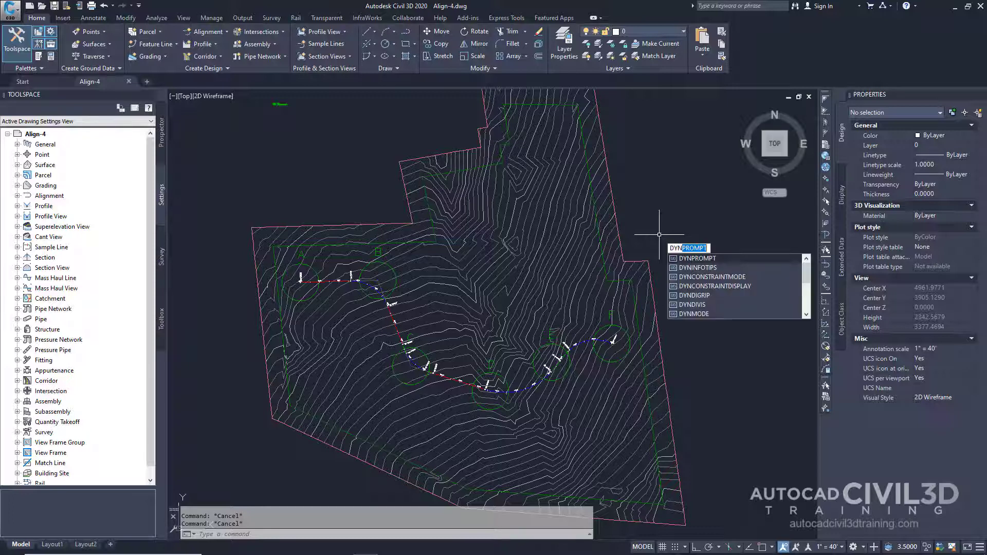
key(Return)
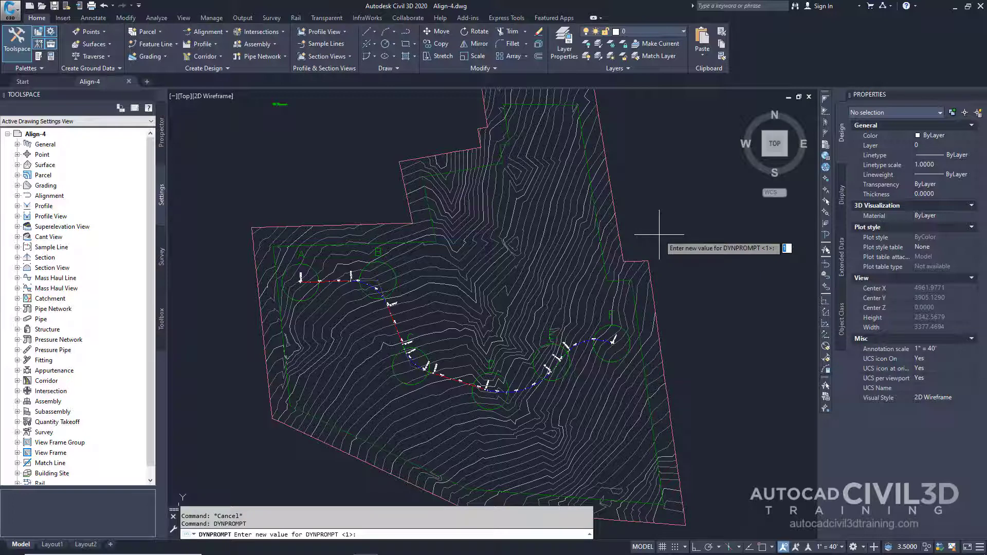
key(Return)
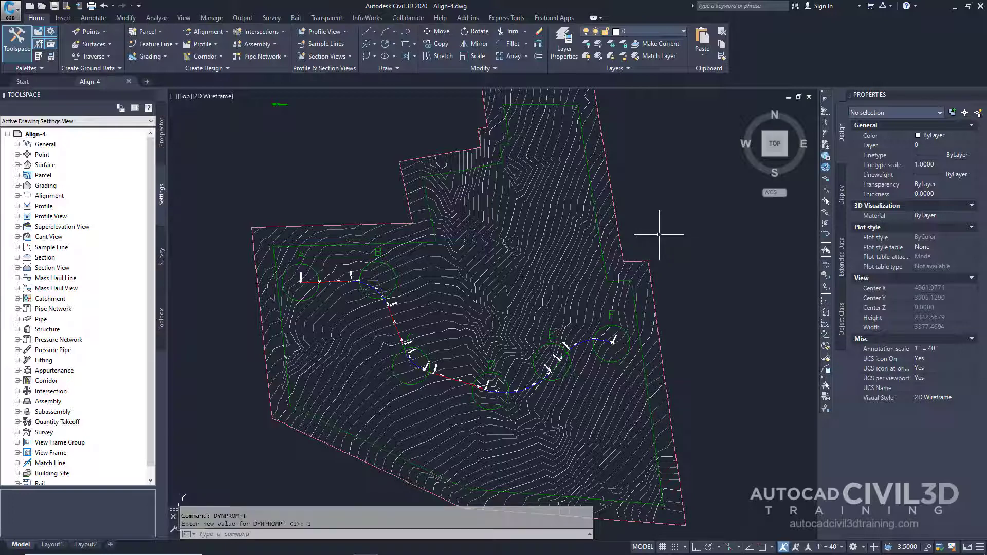
click(763, 547)
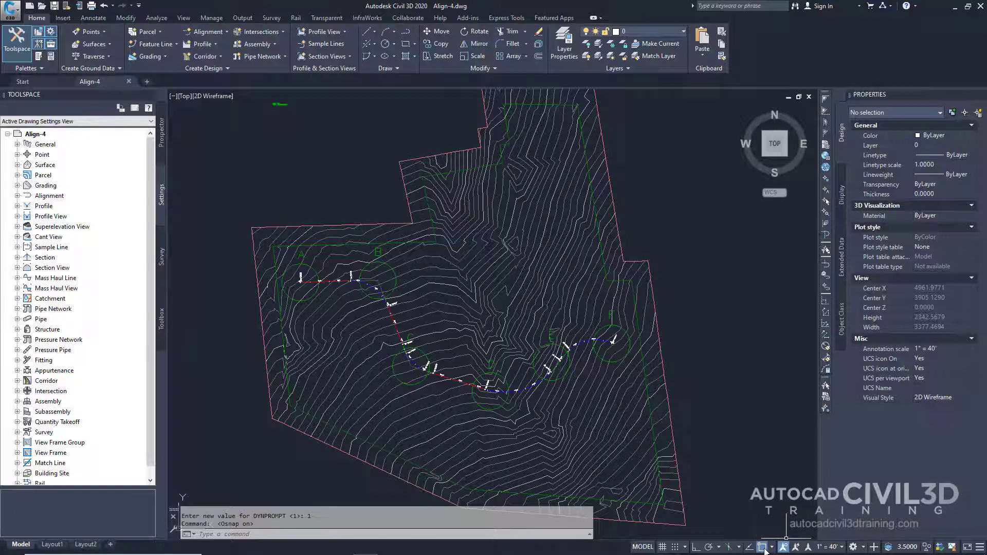
click(762, 547)
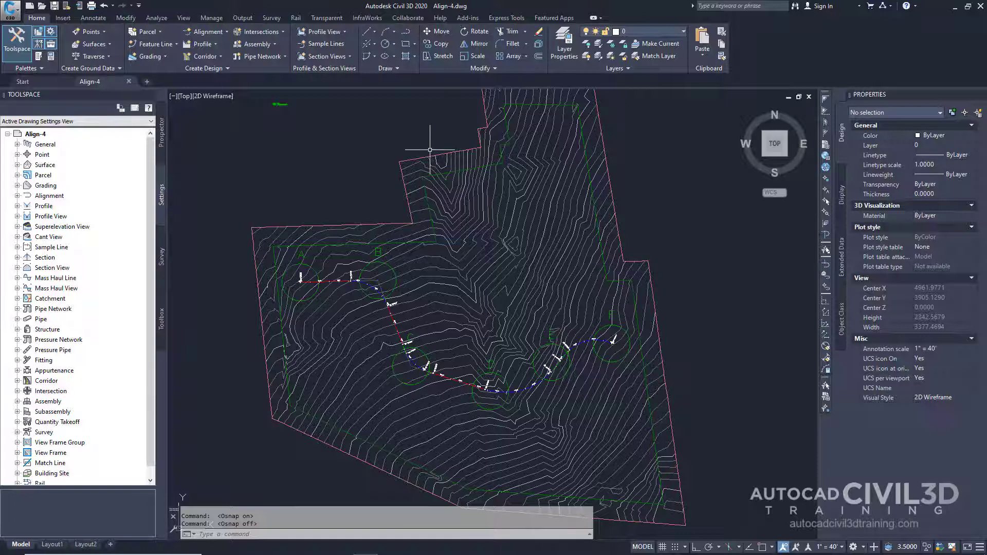
Step: Stretch curve B's midpoint grip so the alignment becomes 2017.6175 long, ending at 20+17.62
scroll(377, 283, up, 5)
scroll(378, 280, up, 2)
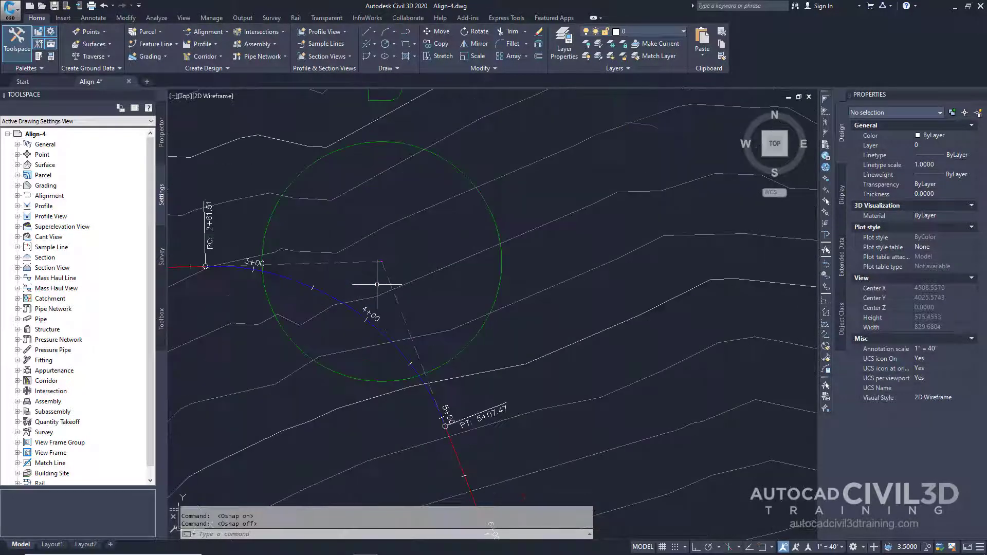
scroll(456, 343, down, 2)
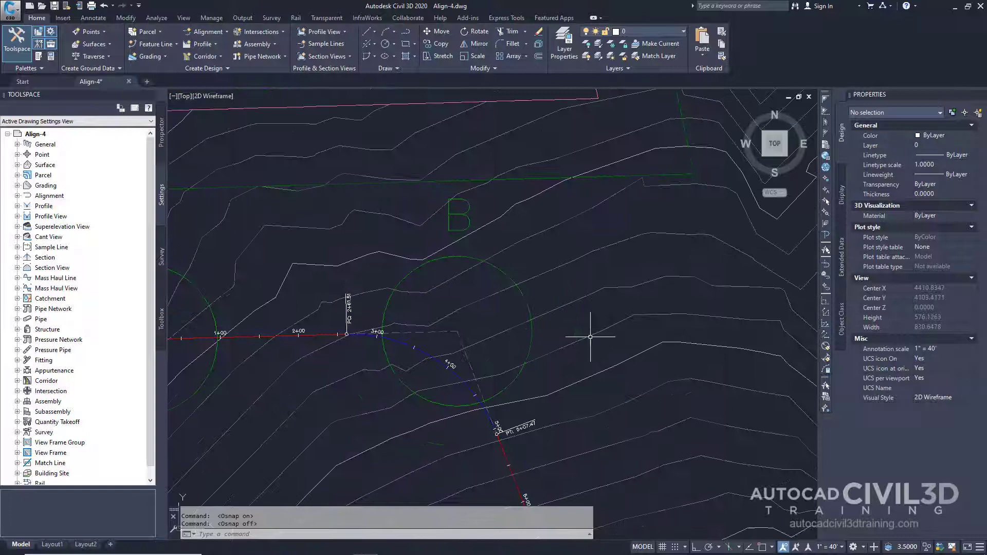
click(438, 360)
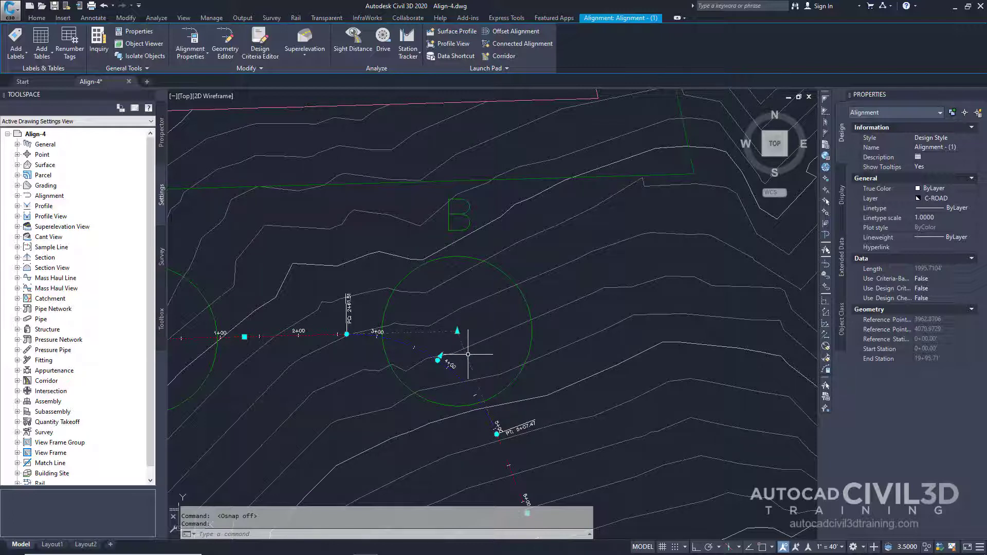
click(437, 360)
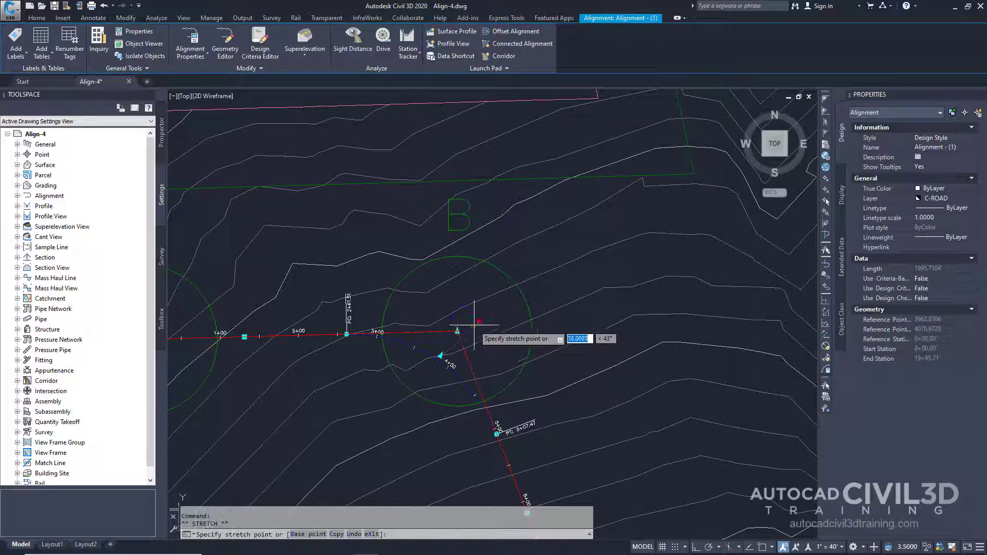
click(451, 342)
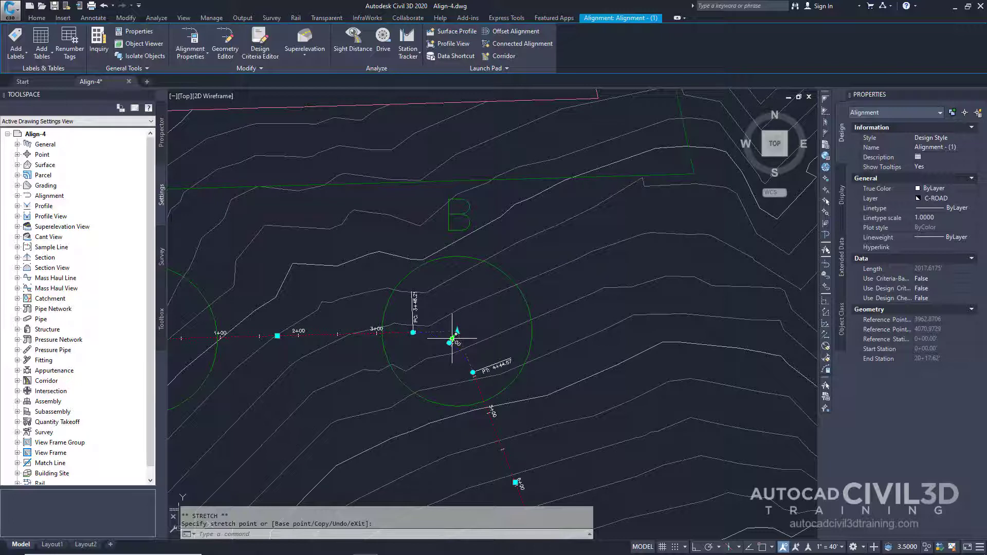
Step: Move curve B's PI grip, shortening the alignment to 2007.1611 (station 20+07.16)
click(453, 339)
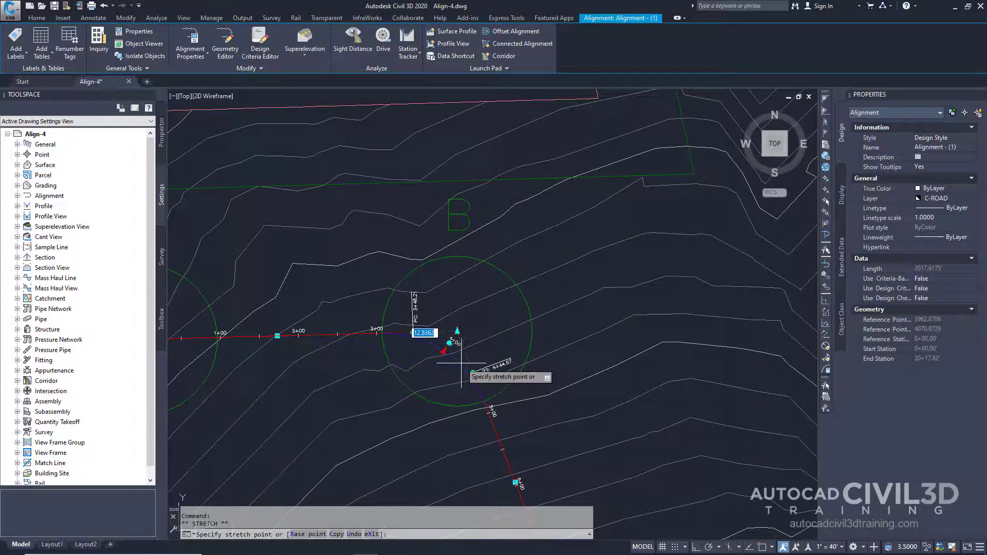
click(454, 366)
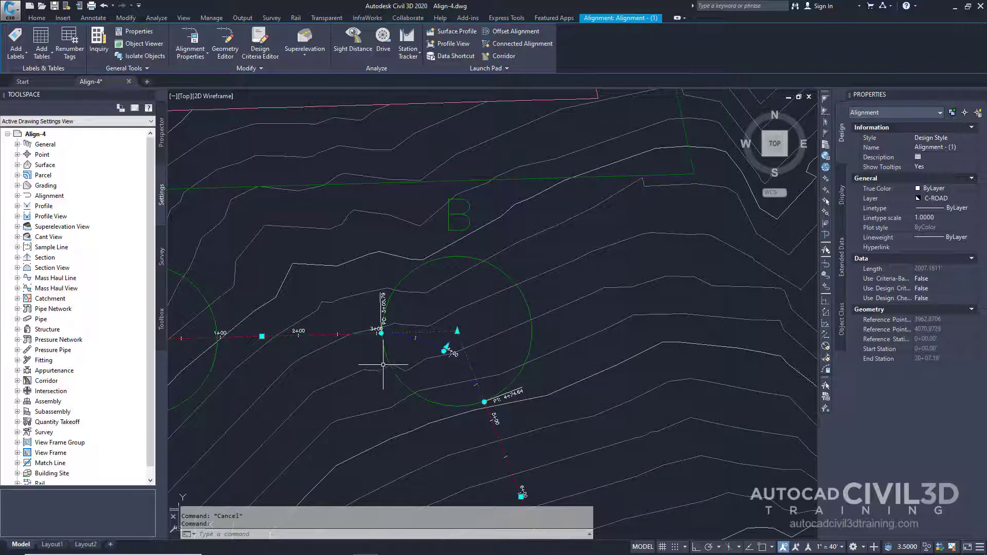
click(457, 331)
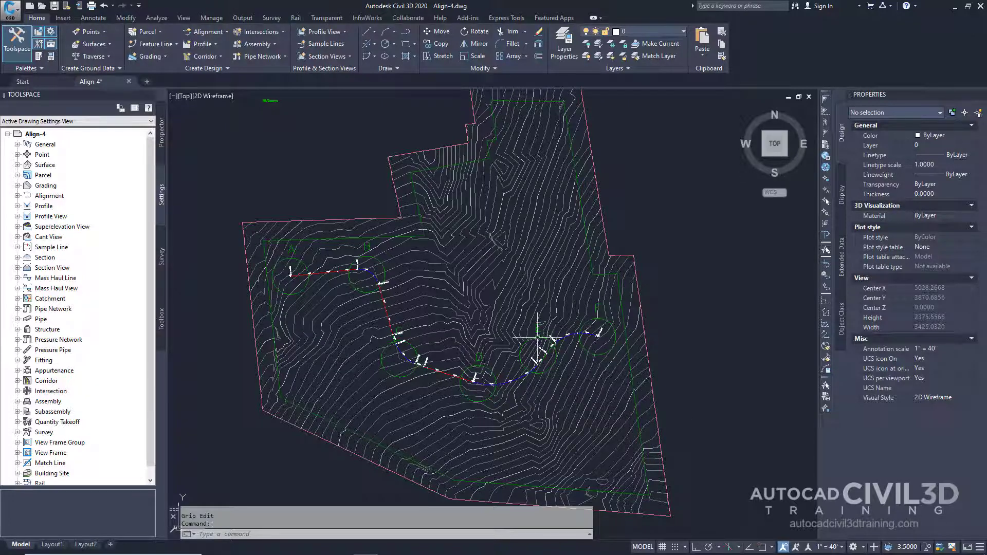
Step: Select the alignment and pick up the curve grip inside circle D for stretching
scroll(554, 367, up, 4)
scroll(554, 367, up, 3)
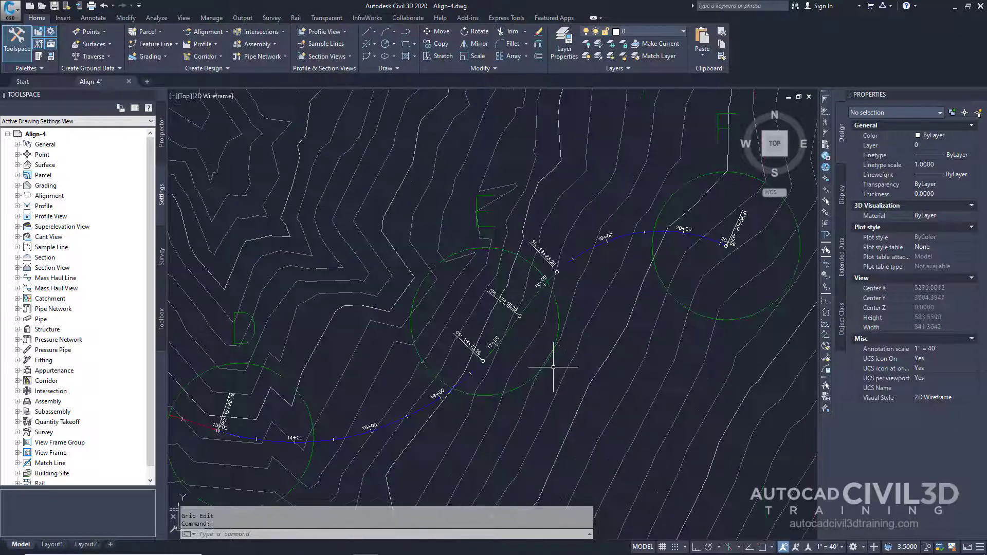
scroll(547, 369, down, 3)
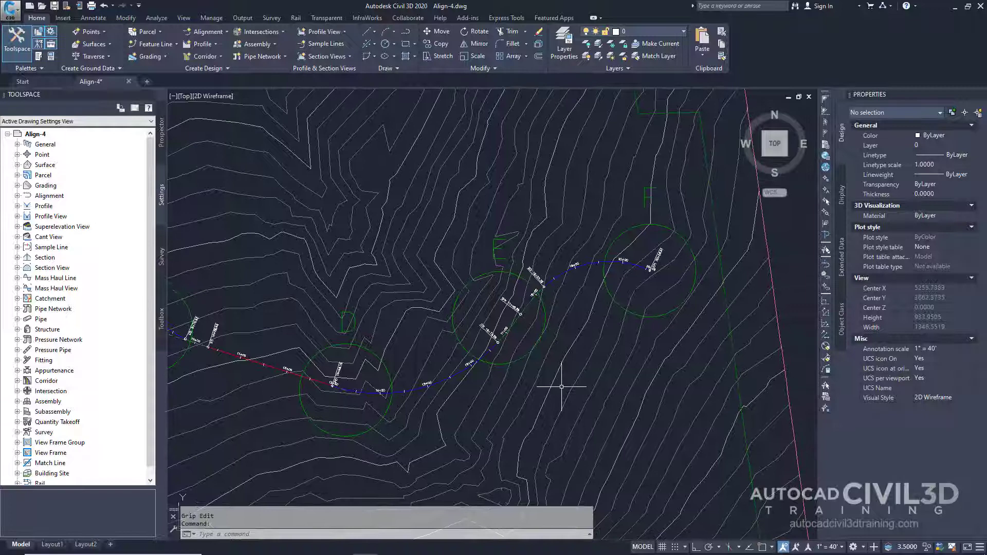
click(403, 391)
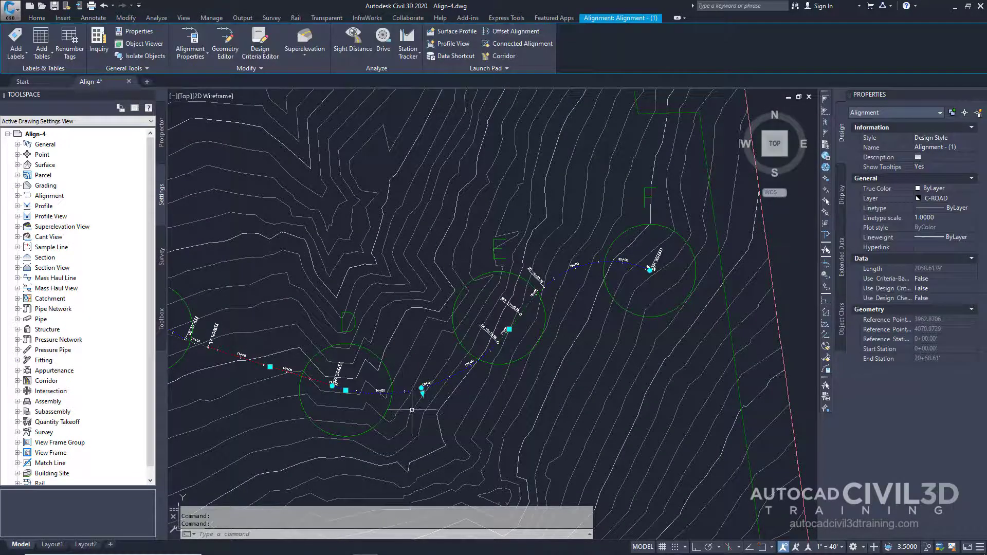
click(345, 390)
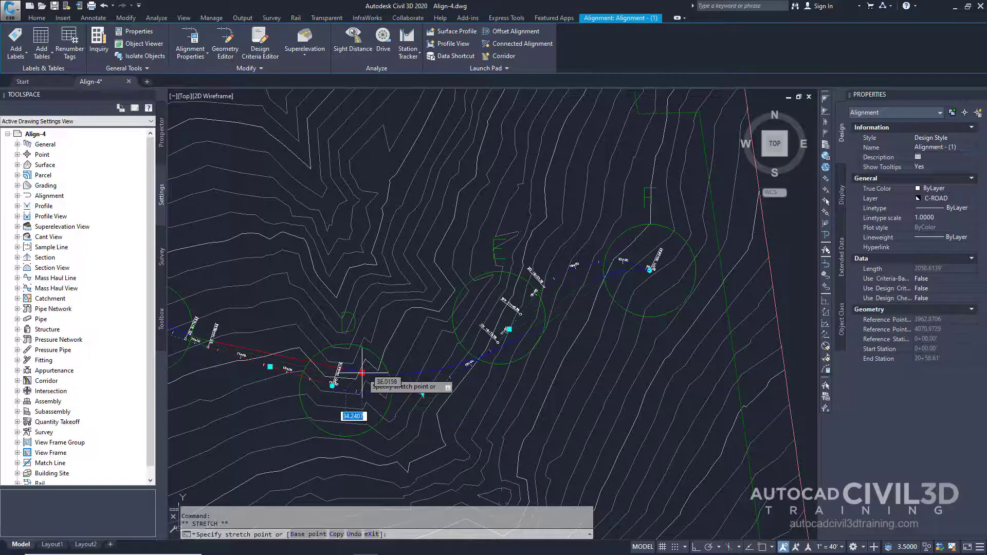
Step: Place the D grip, then stretch the circle E curve grip, leaving the alignment 2004.5074 long
click(363, 373)
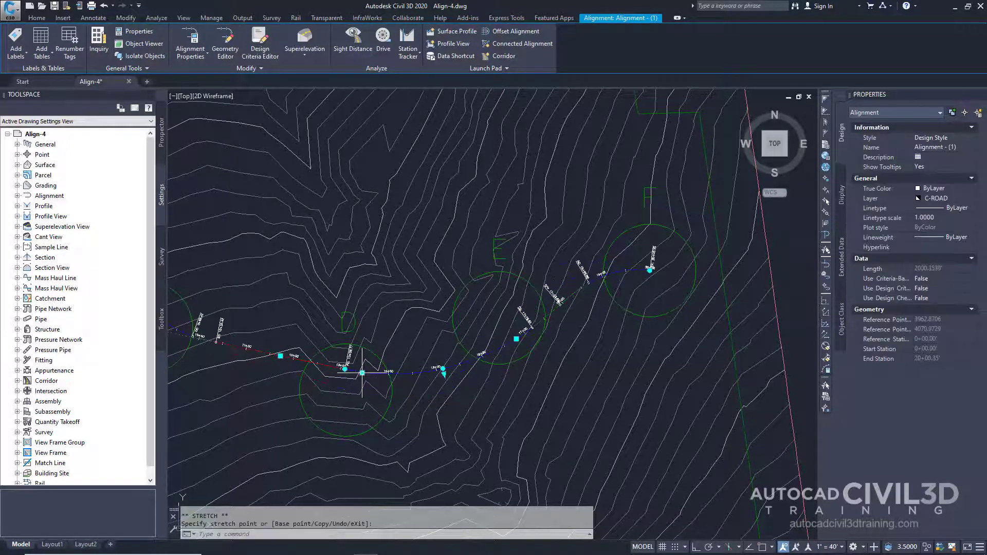
click(516, 339)
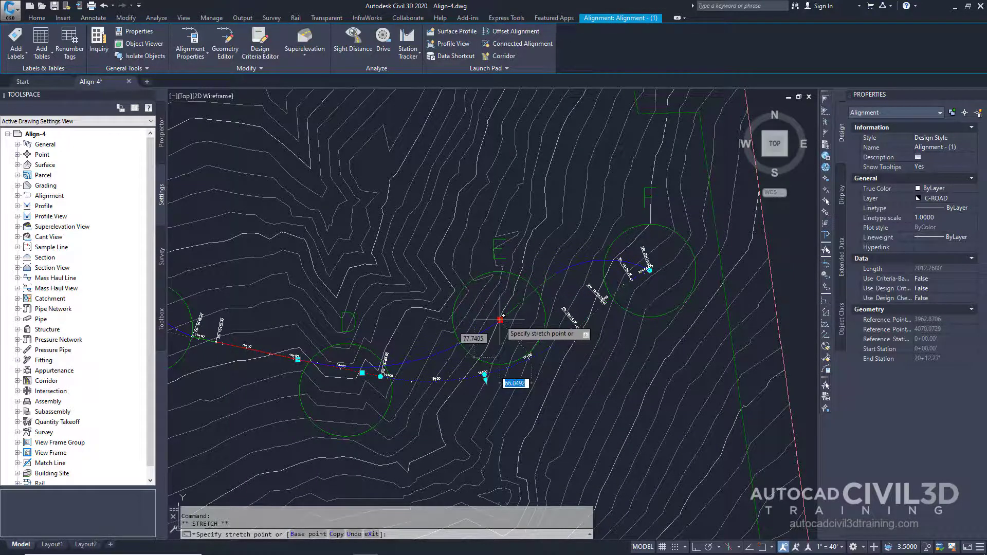
click(500, 320)
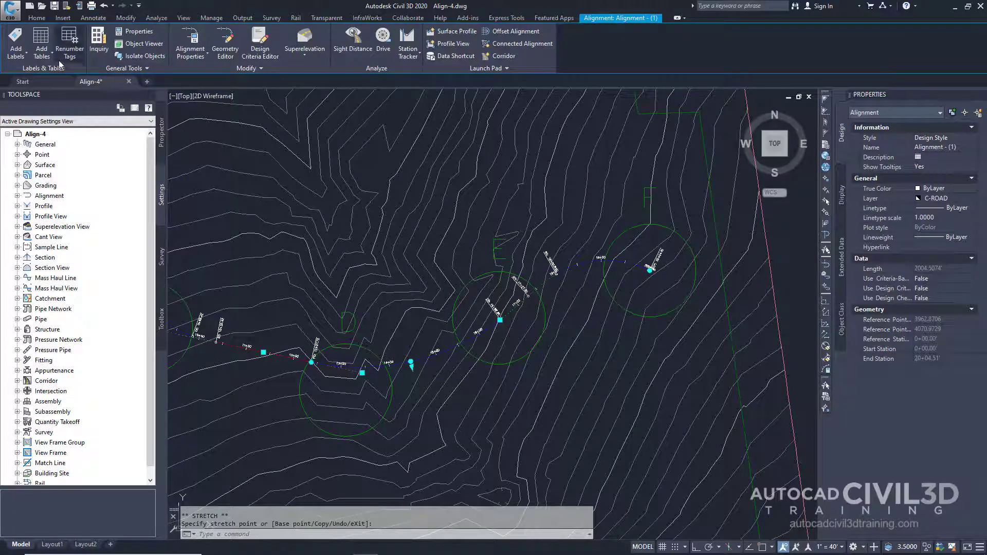
Step: Add a single-segment label to the curve between stations 13+00 and 14+00 (Δ=49.02, L=415.0715, R=485.15)
click(28, 57)
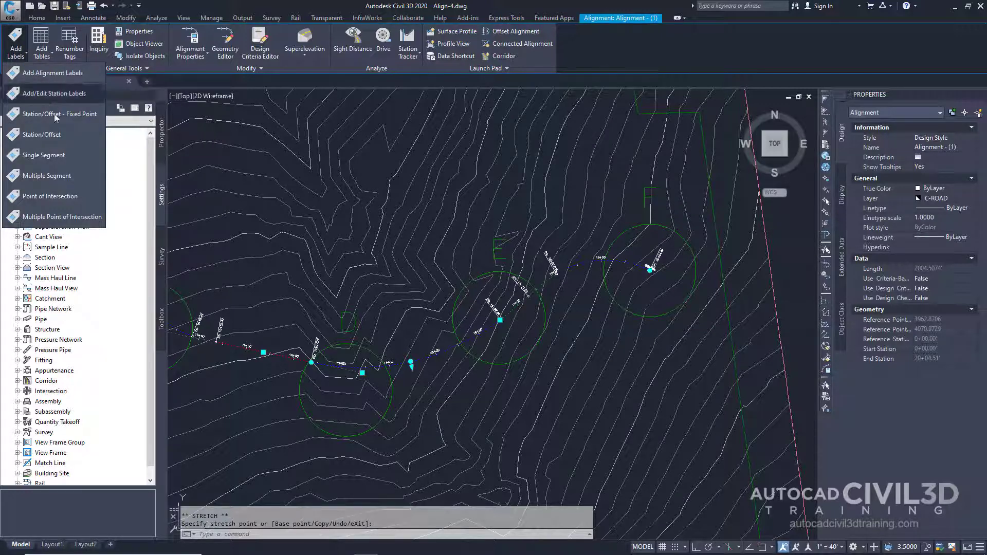
click(60, 155)
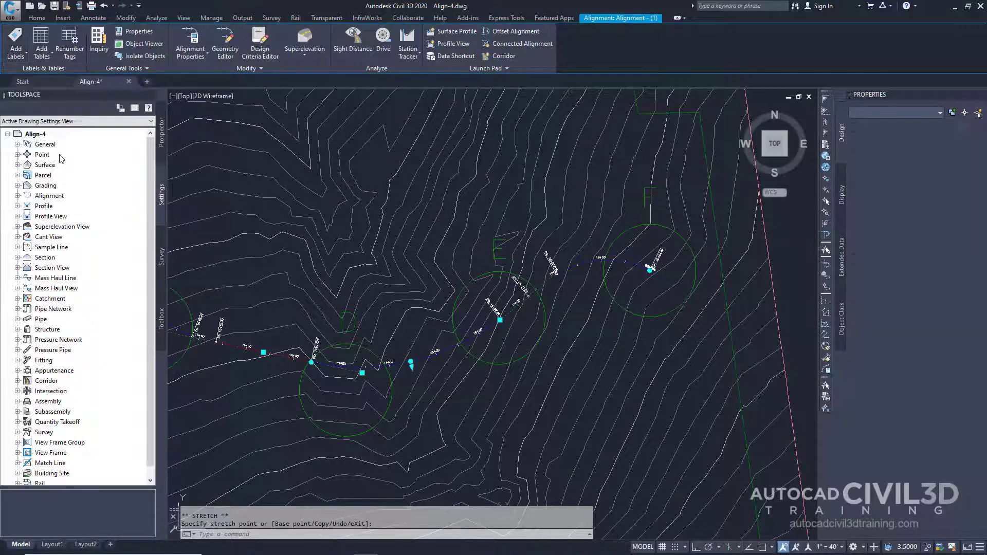
scroll(375, 375, down, 2)
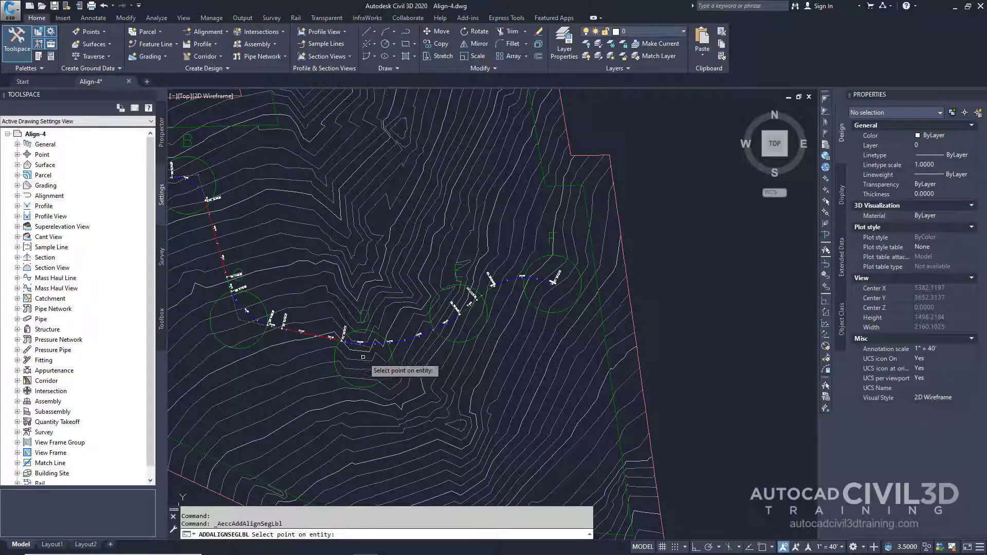
scroll(375, 349, up, 6)
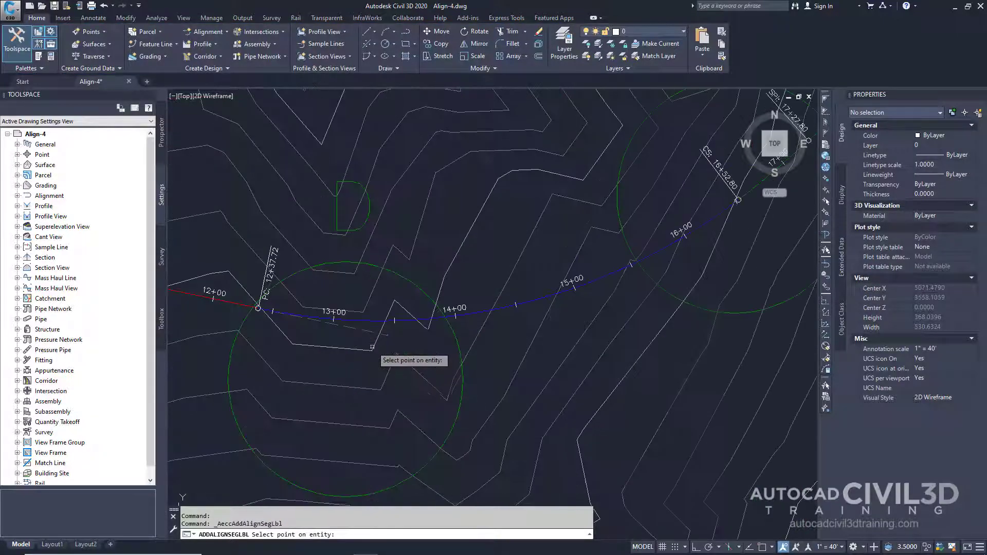
click(368, 320)
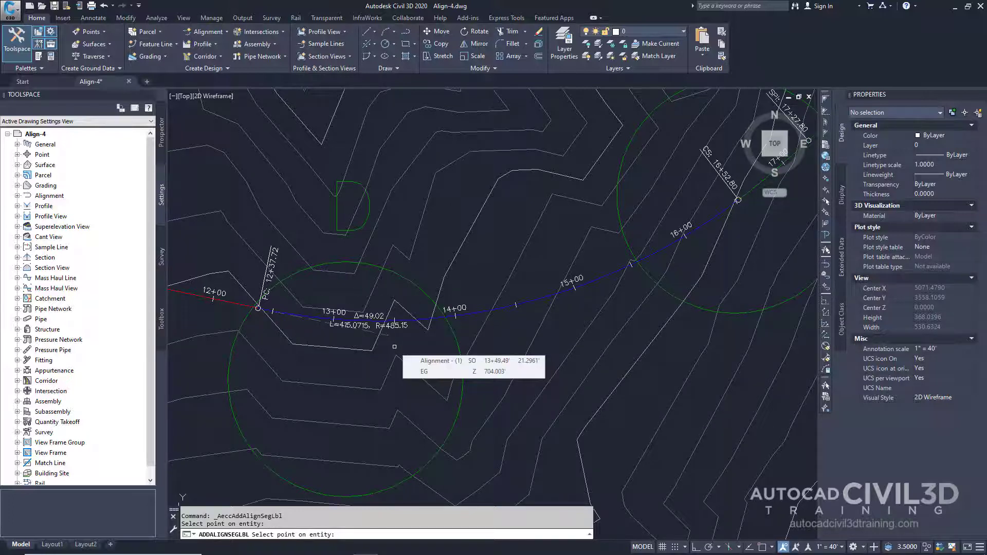
Step: Drag the labelled D curve's grip downward so its label reads Δ=63.32, L=536.1251
key(Escape)
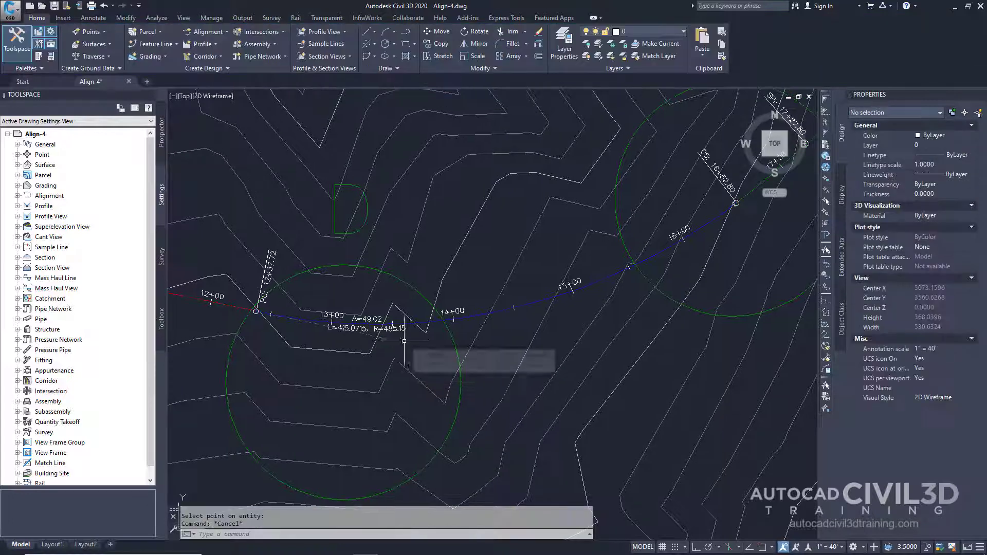
click(420, 322)
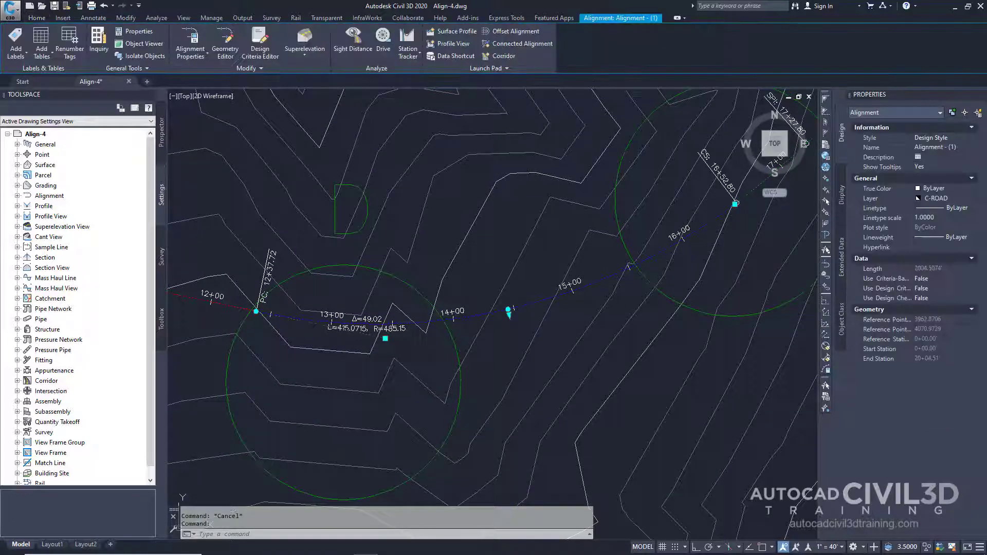
click(385, 339)
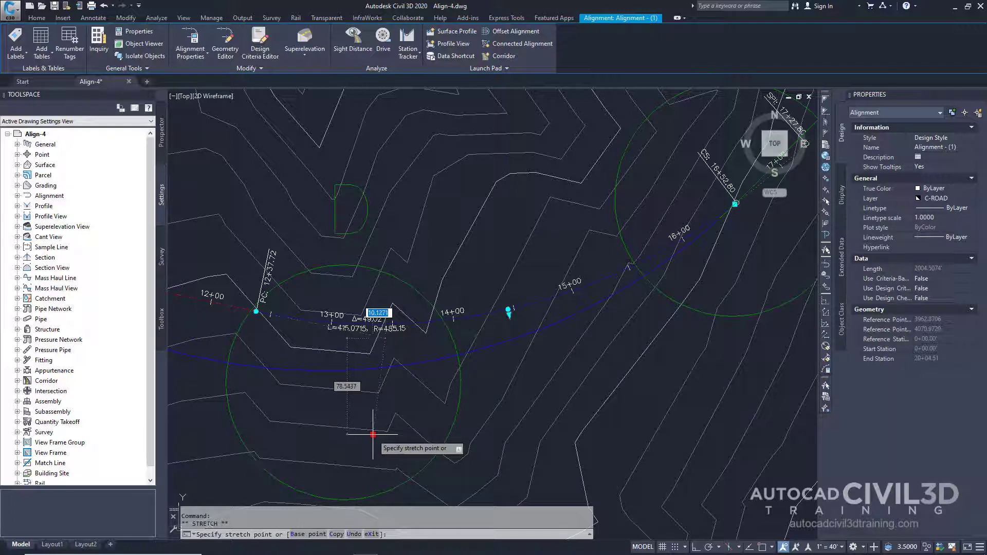
click(373, 434)
key(Escape)
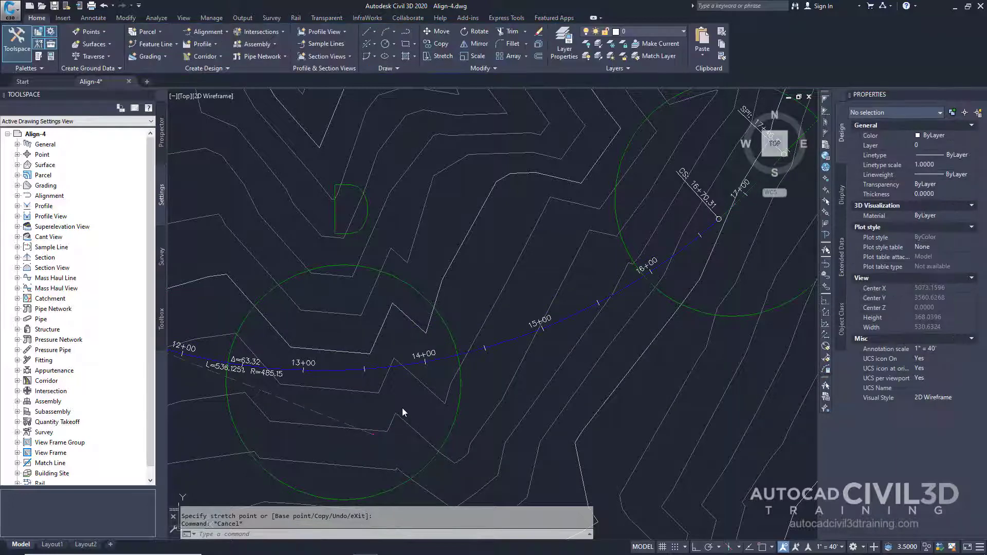
click(373, 433)
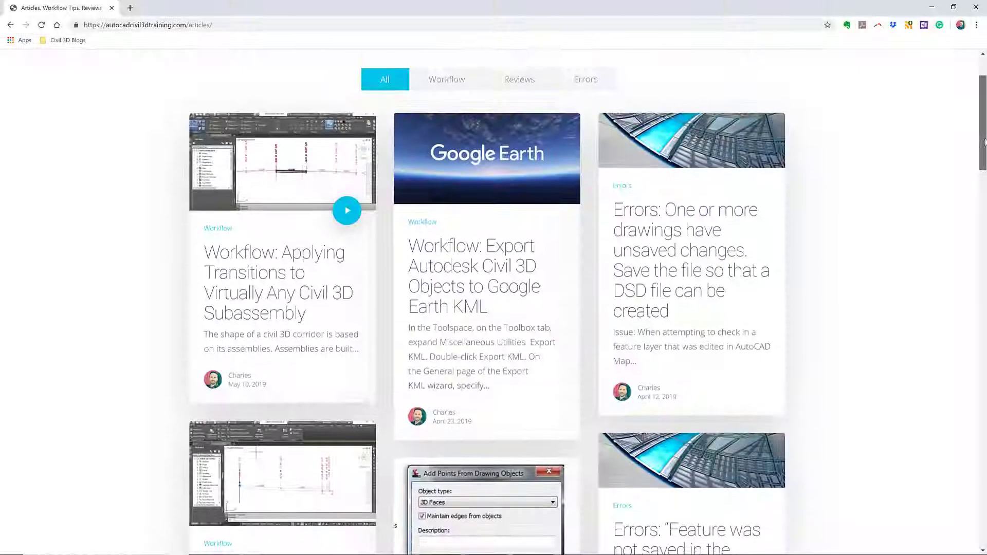
Step: Scroll the autocadcivil3dtraining.com Articles page listing Civil 3D workflow articles
scroll(984, 148, down, 1)
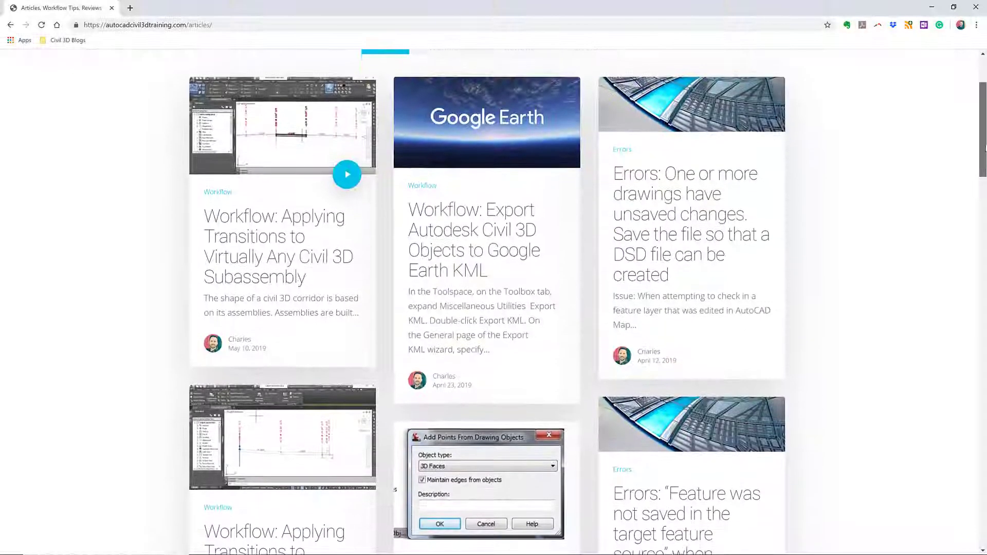